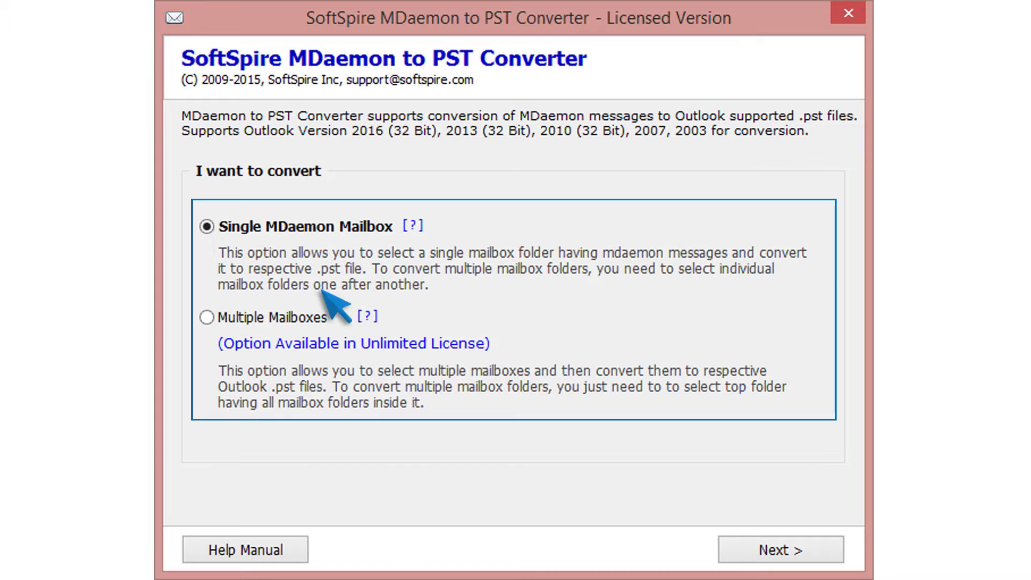
# Choose D:\MDaemon\MDaemonUser1 as the source mailbox folder and continue to Conversion Status.
pyautogui.click(790, 547)
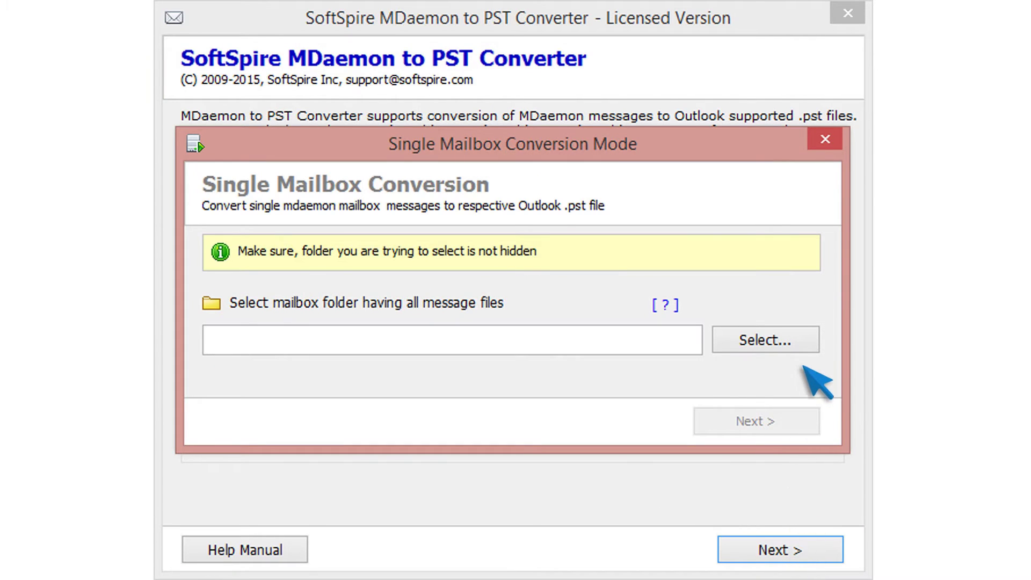
pyautogui.click(802, 341)
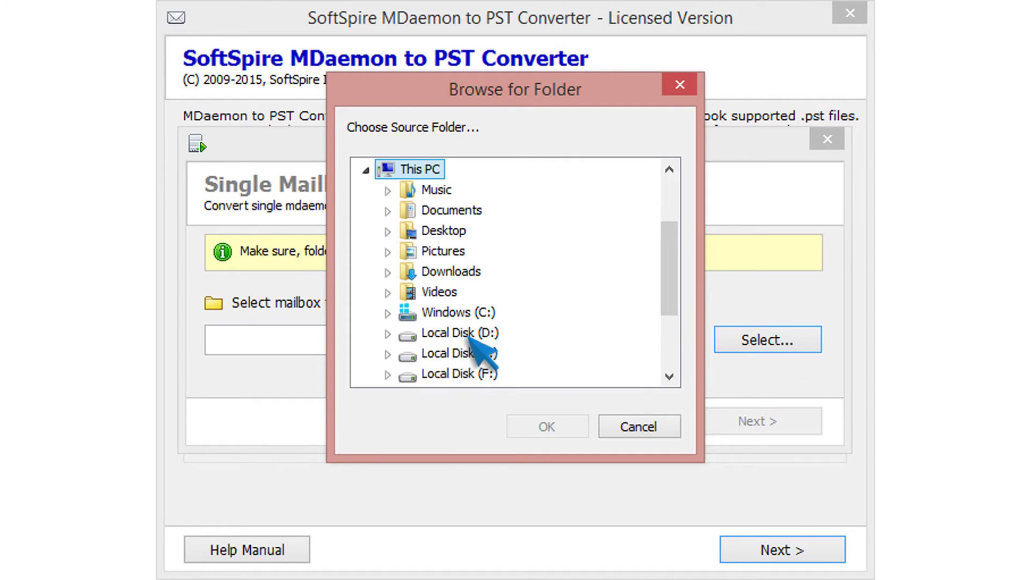
pyautogui.click(387, 334)
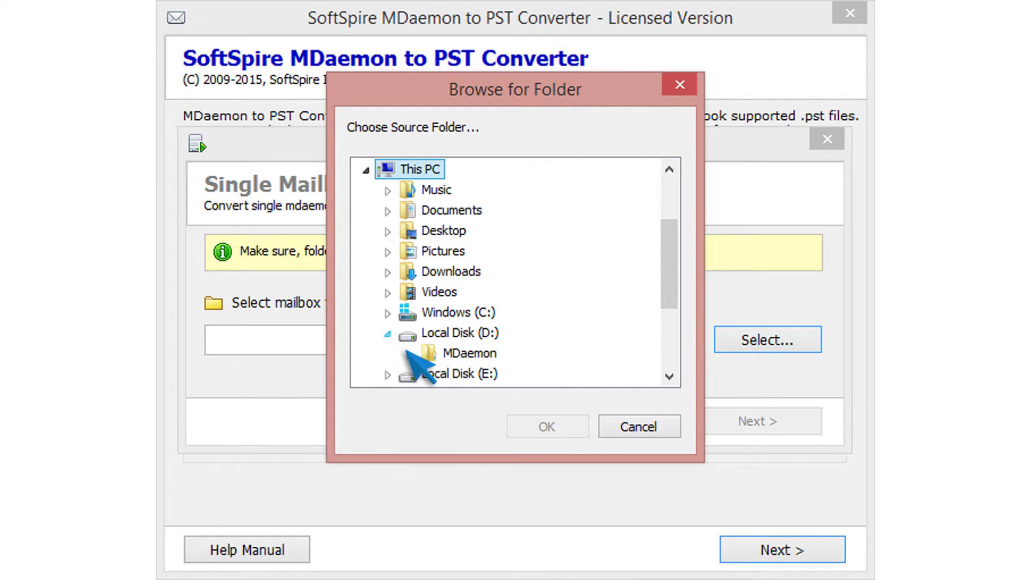
pyautogui.click(408, 354)
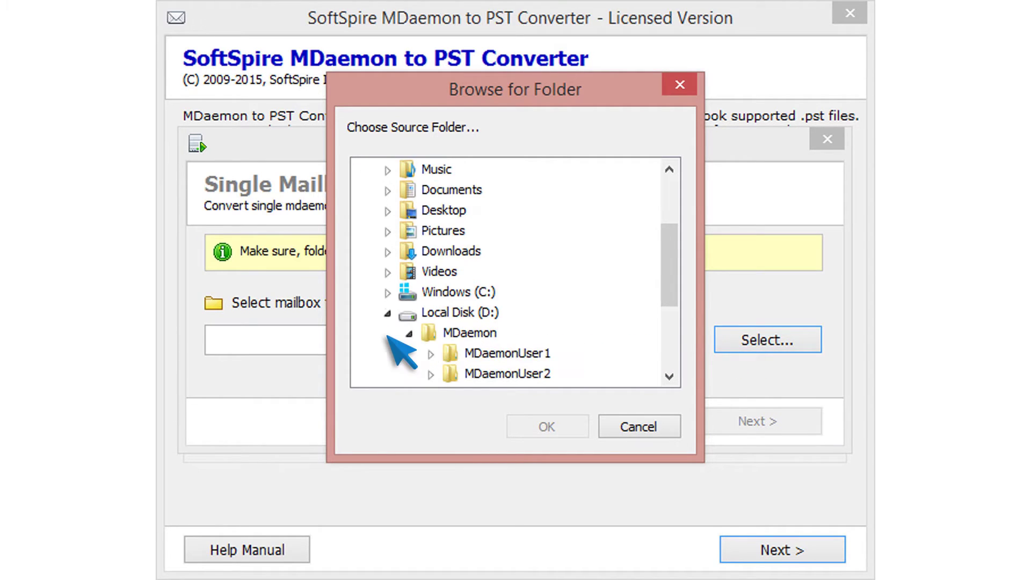
pyautogui.click(460, 353)
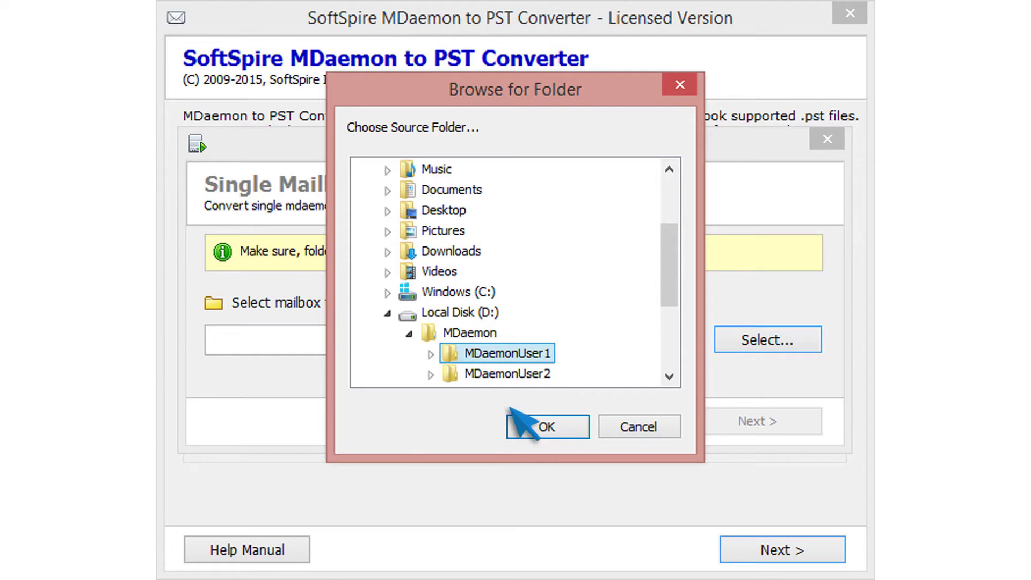
pyautogui.click(527, 426)
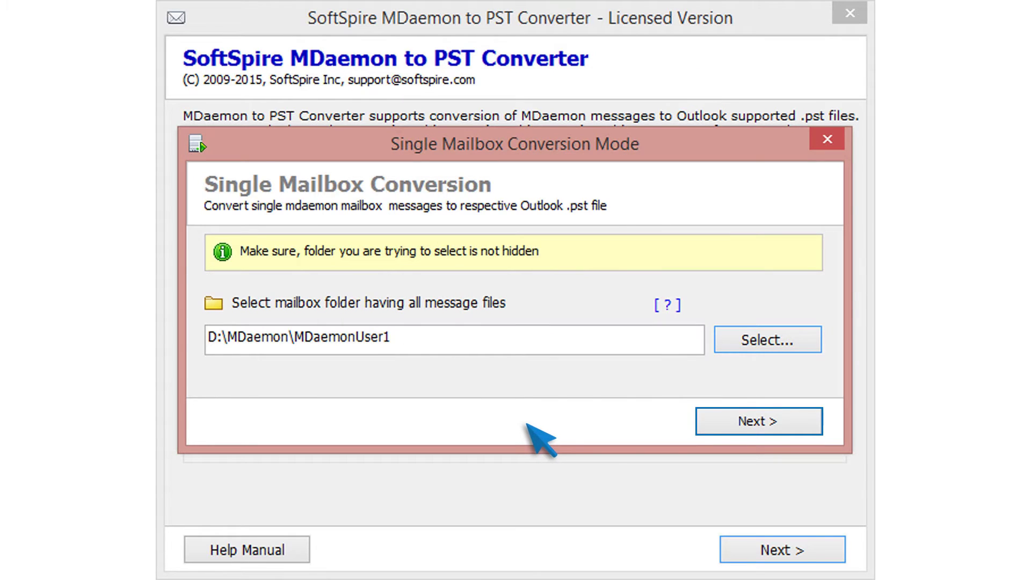
pyautogui.click(794, 423)
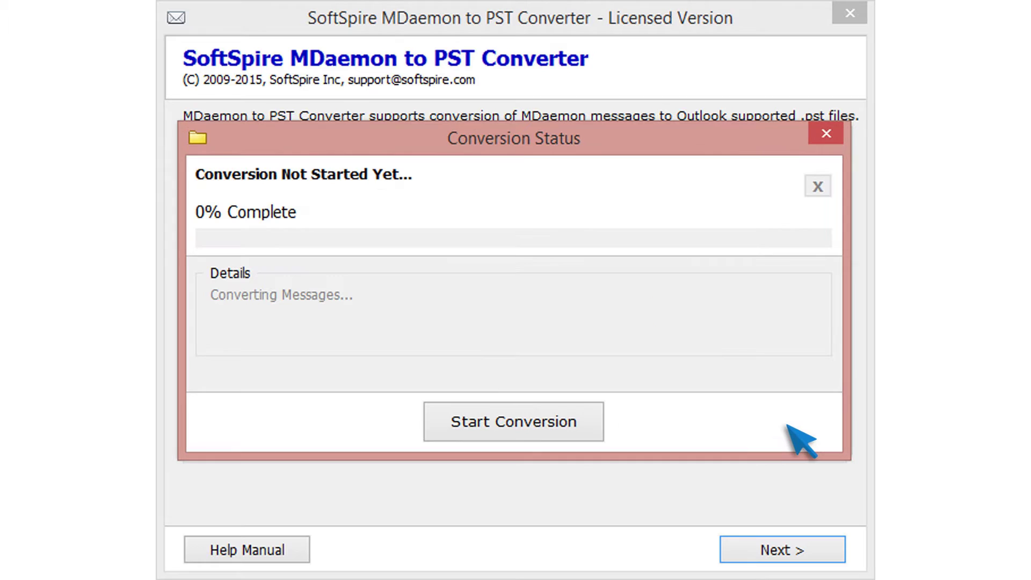
# Convert MDaemonUser1's 272 items to a PST saved in E:\Output Files.
pyautogui.click(568, 424)
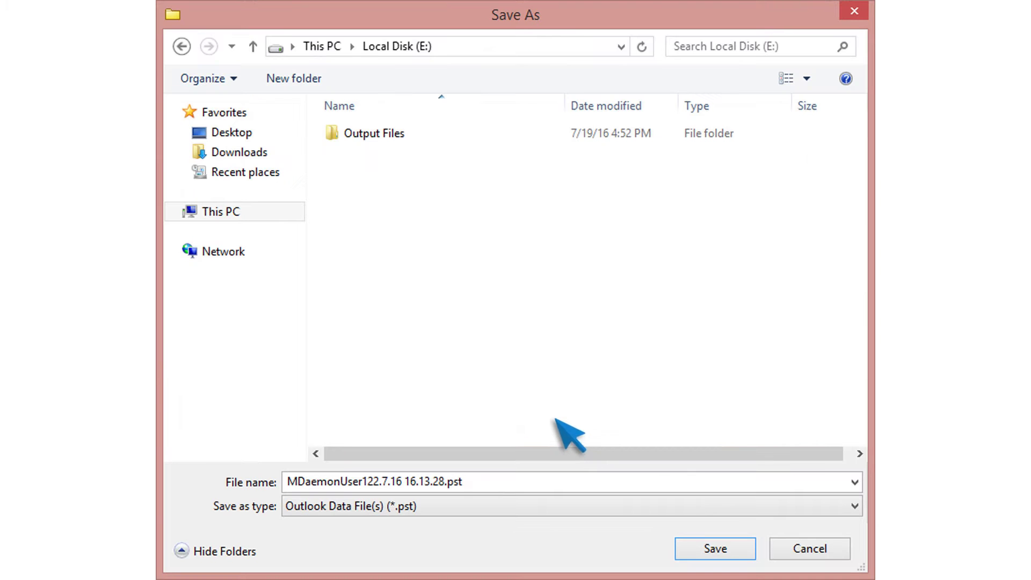
pyautogui.click(367, 135)
pyautogui.doubleClick(366, 136)
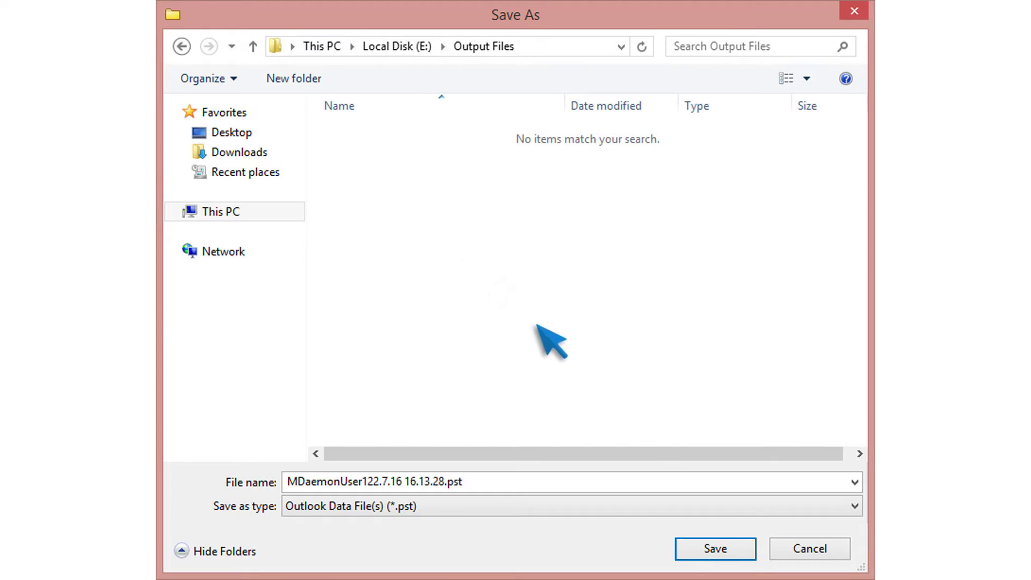
pyautogui.click(715, 548)
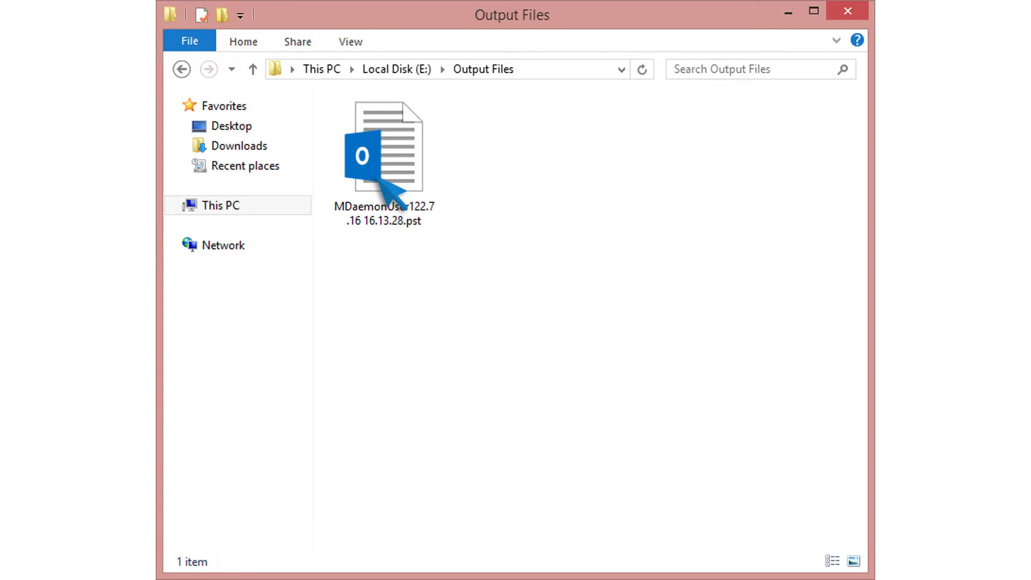
# Select the converted MDaemonUser1 PST file in E:\Output Files.
pyautogui.click(377, 180)
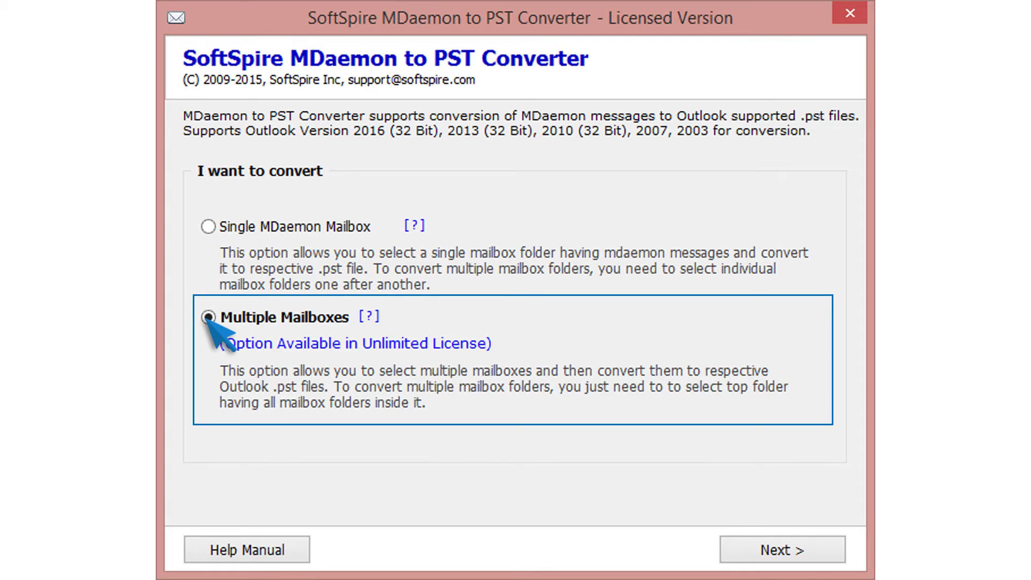
# Set D:\MDaemon as the top folder so MDaemonUser1 and MDaemonUser2 are listed.
pyautogui.click(816, 544)
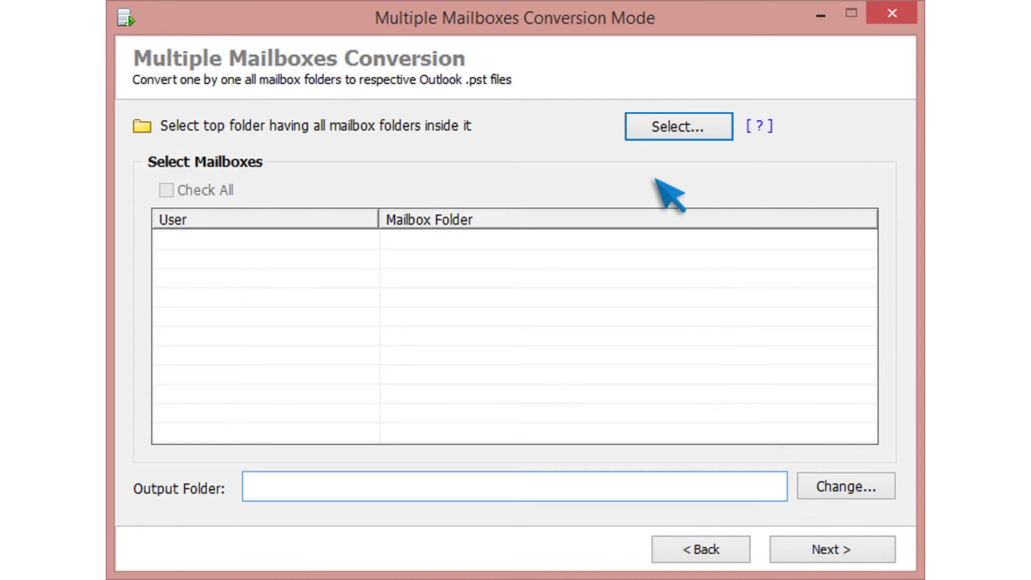
pyautogui.click(633, 132)
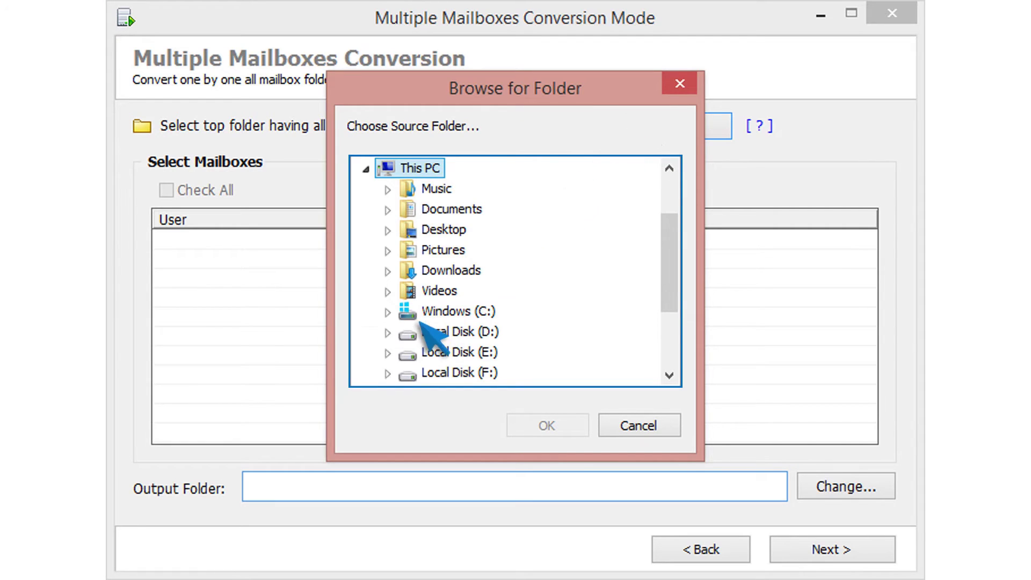
pyautogui.click(387, 332)
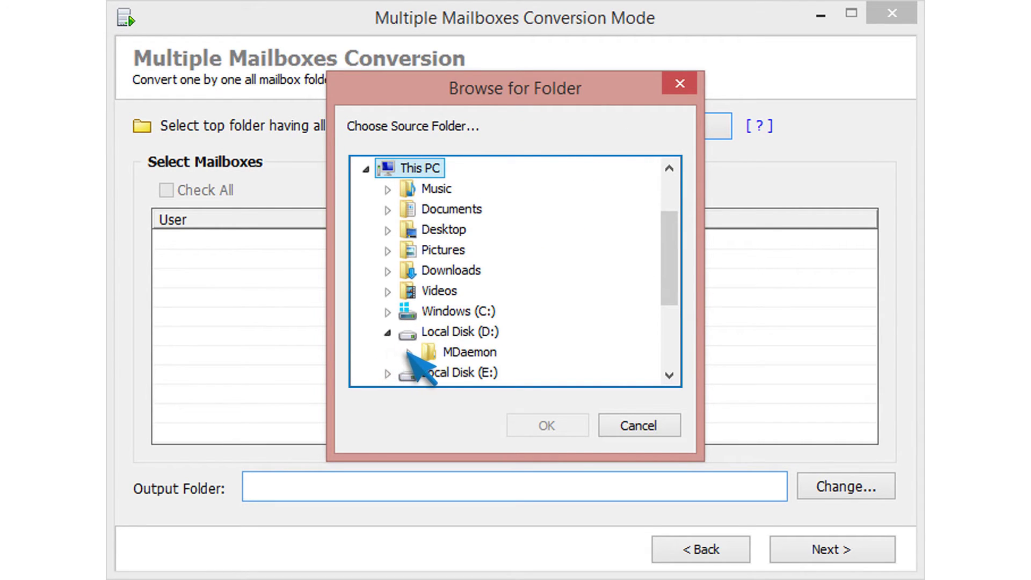
pyautogui.click(409, 352)
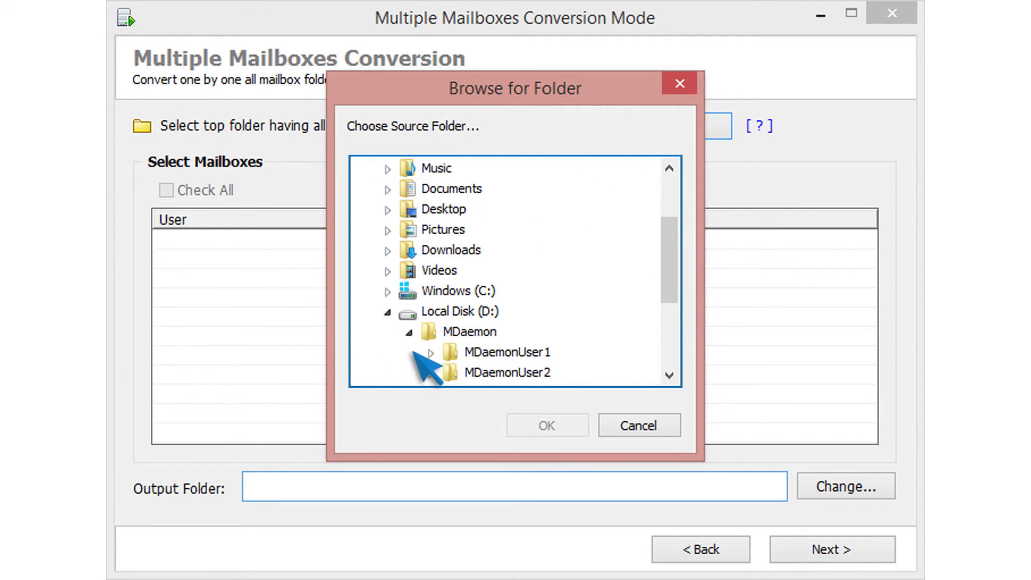
pyautogui.click(471, 335)
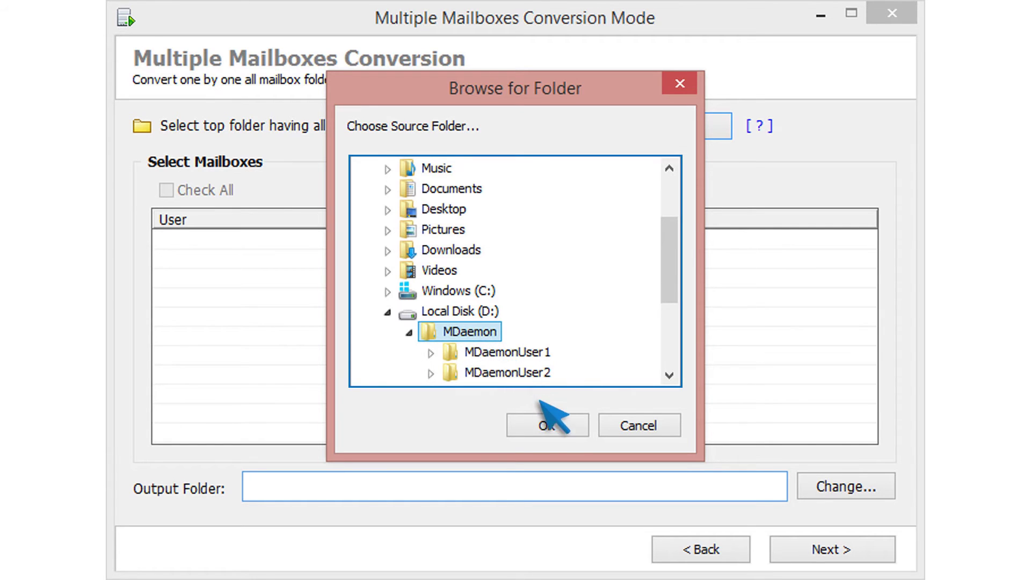
pyautogui.click(558, 422)
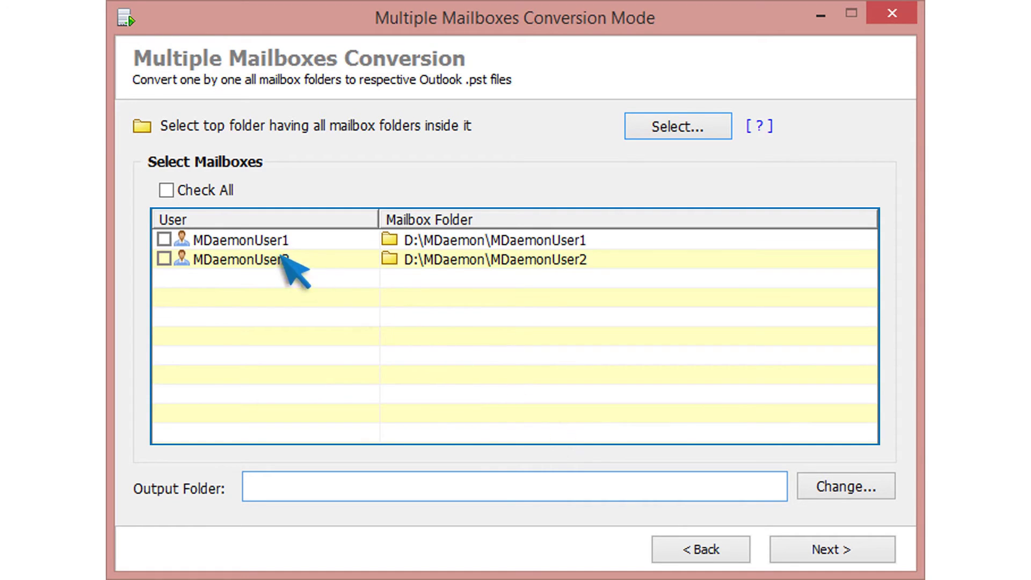
# Check both mailboxes, set E:\Output Files as the output folder, and continue to Conversion Status.
pyautogui.click(166, 191)
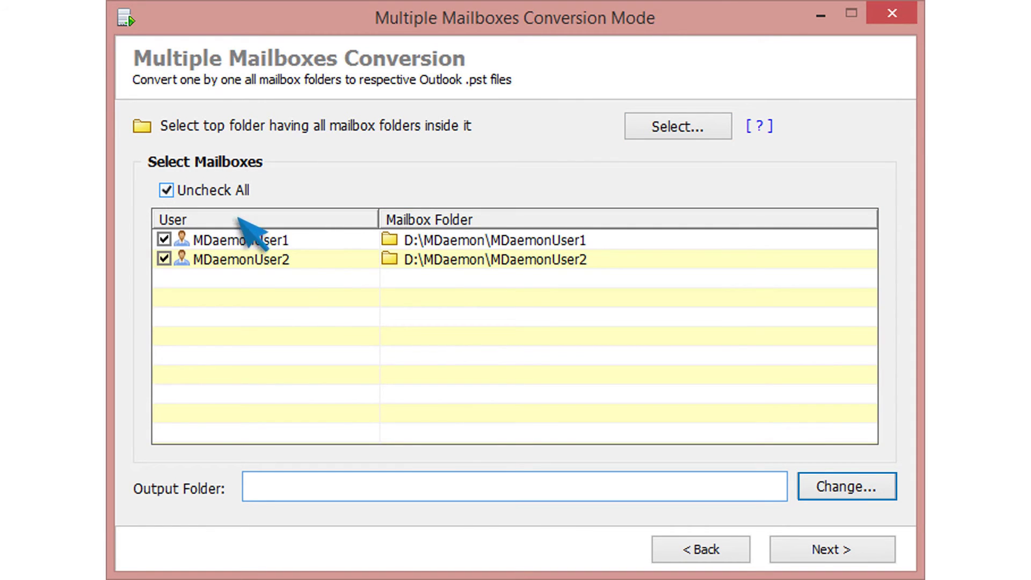
pyautogui.click(866, 487)
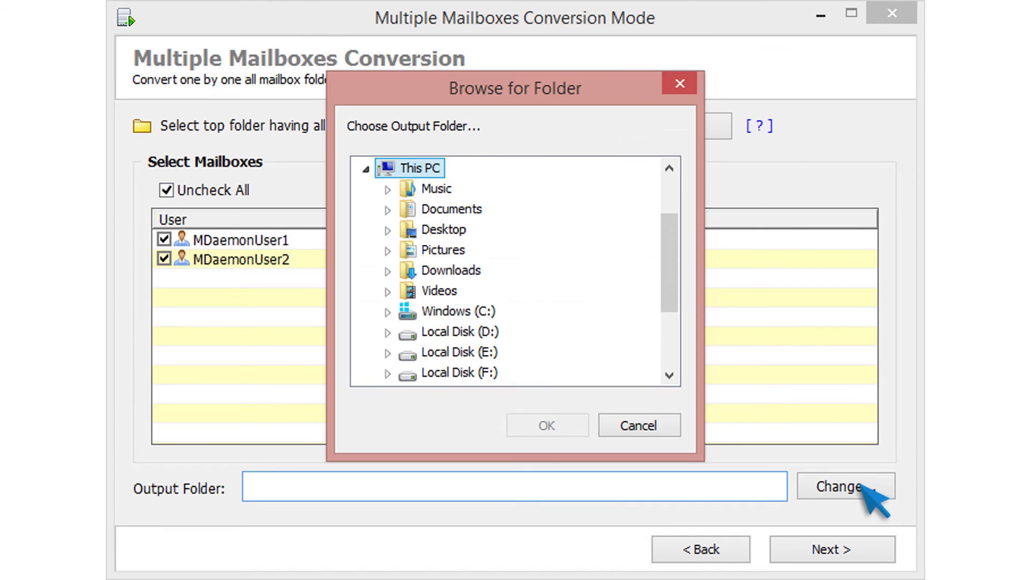
pyautogui.click(387, 352)
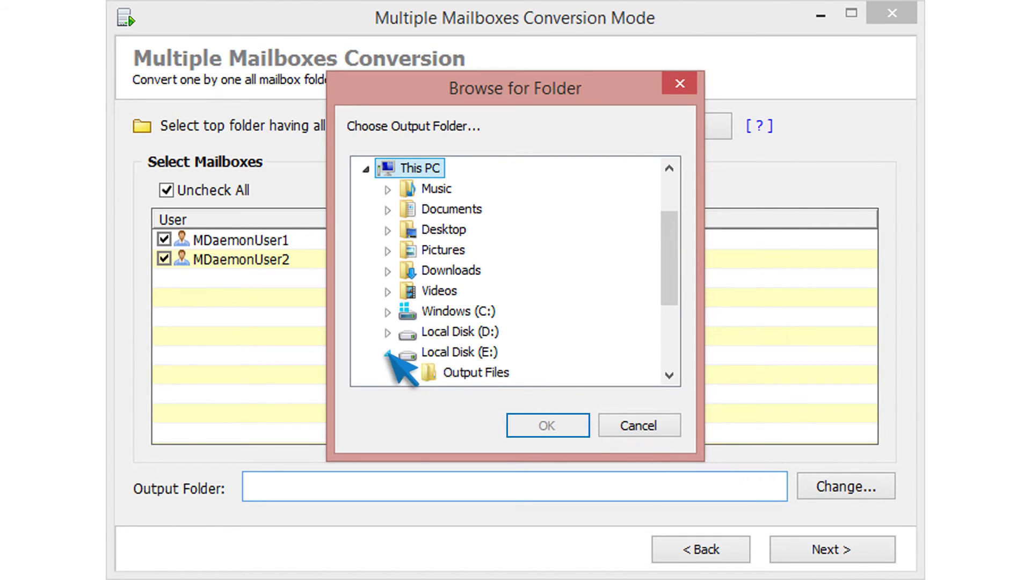
pyautogui.click(458, 373)
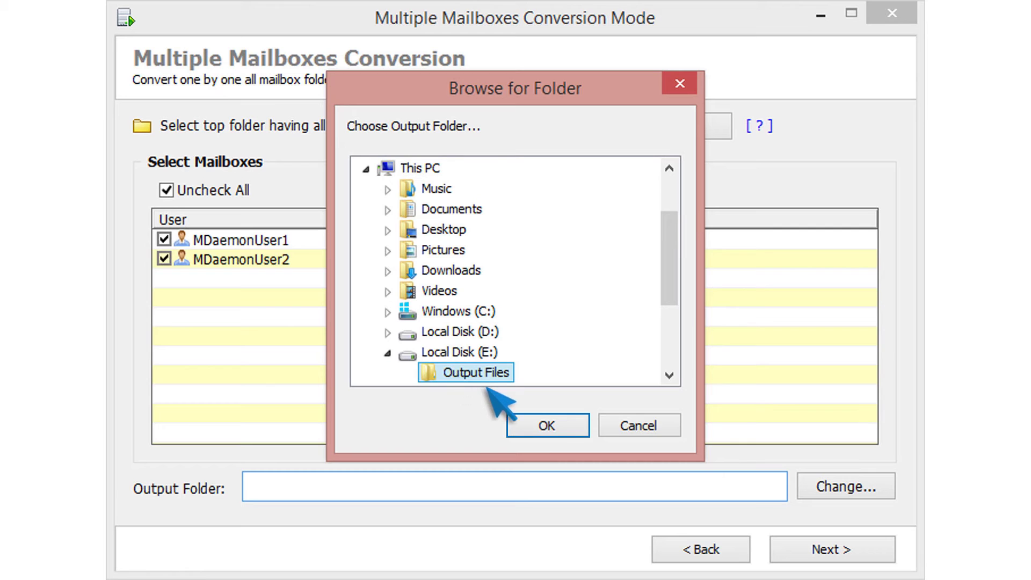
pyautogui.click(562, 423)
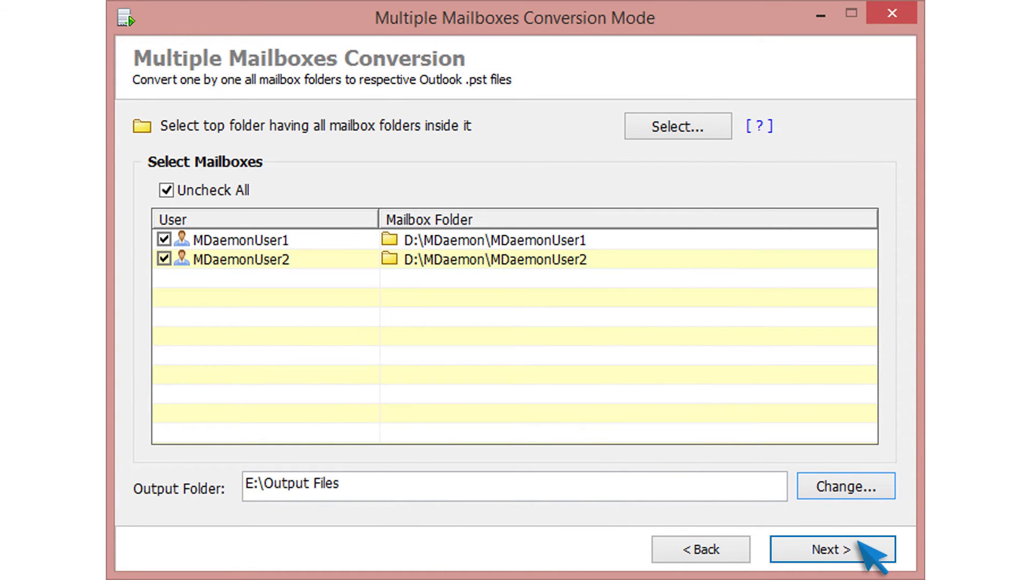
pyautogui.click(871, 554)
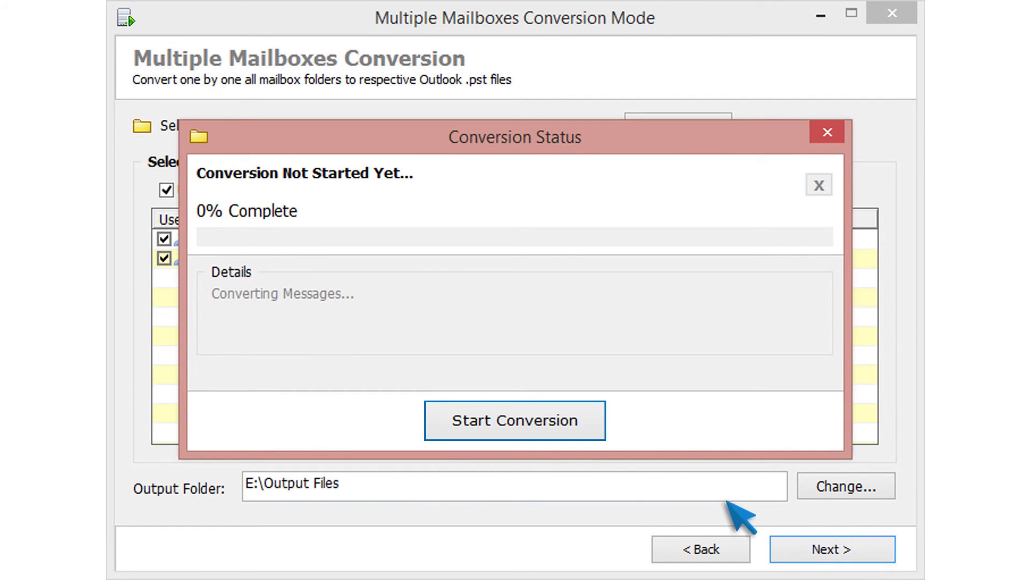
# Start converting MDaemonUser1 and MDaemonUser2 to PST files.
pyautogui.click(516, 424)
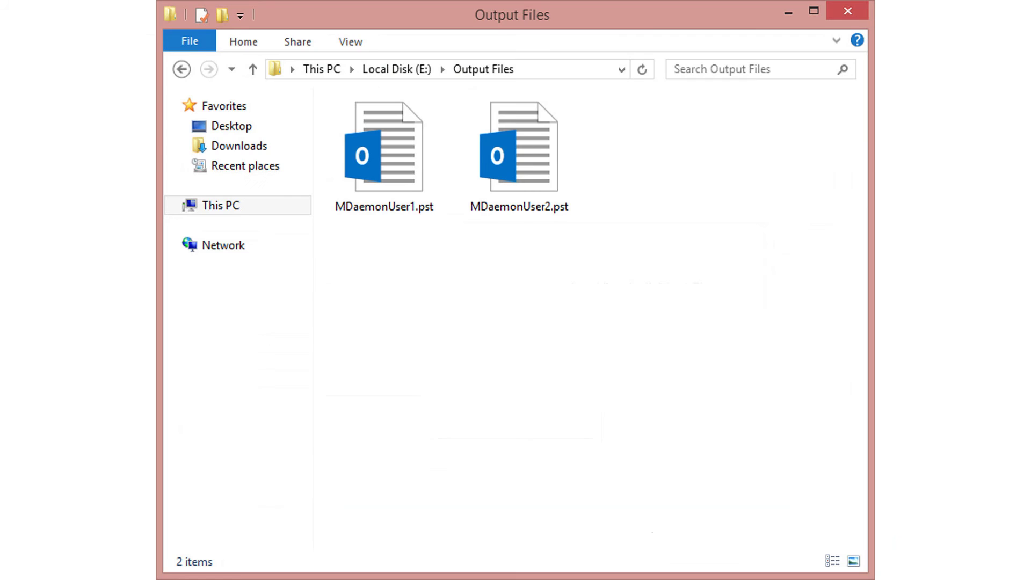
# Select both PST files in E:\Output Files to show their 35.3 MB total.
pyautogui.hotkey('ctrl', 'a')
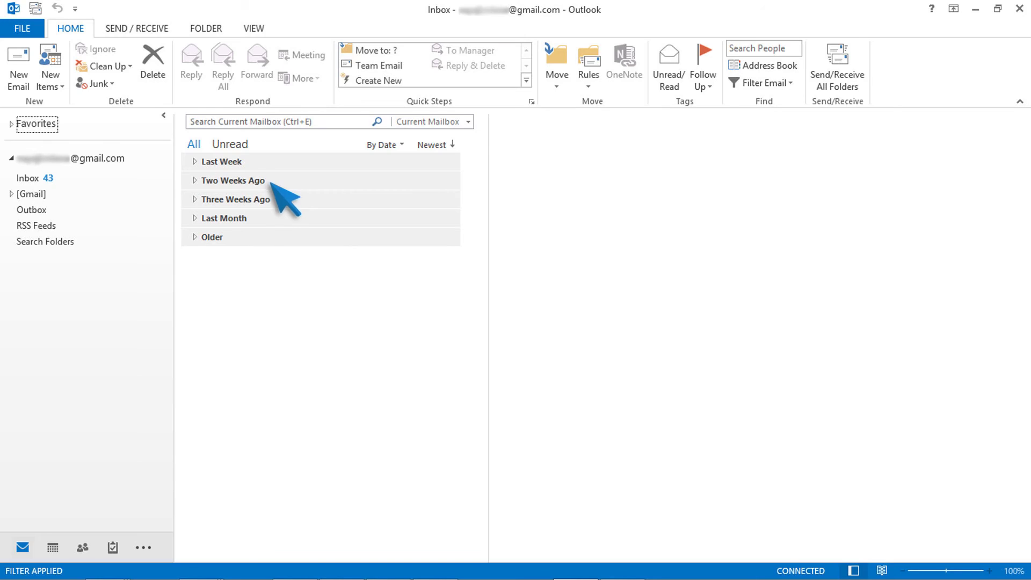
# Open MDaemonUser1.pst from E:\Output Files as an Outlook data file.
pyautogui.click(40, 31)
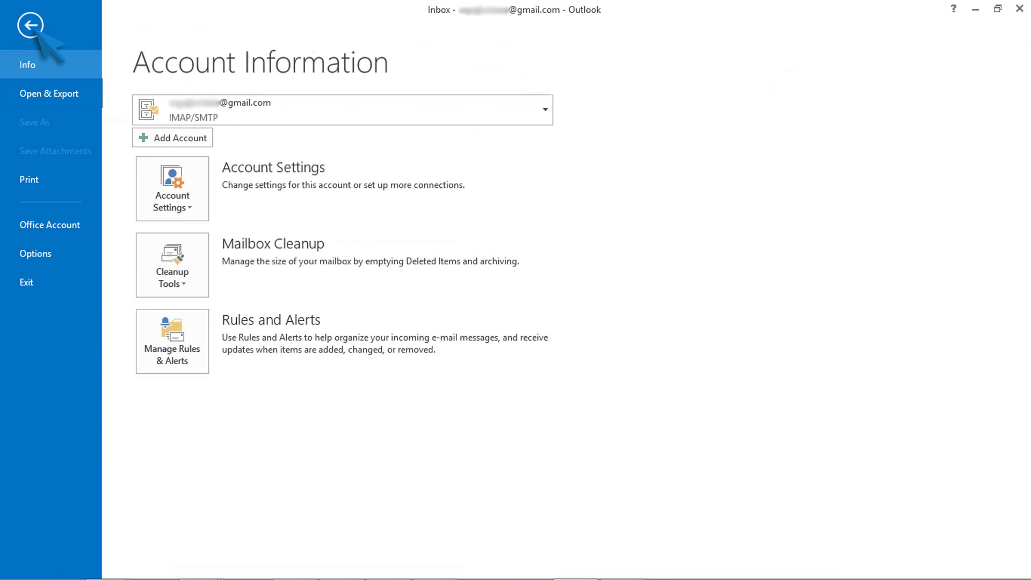
pyautogui.click(88, 96)
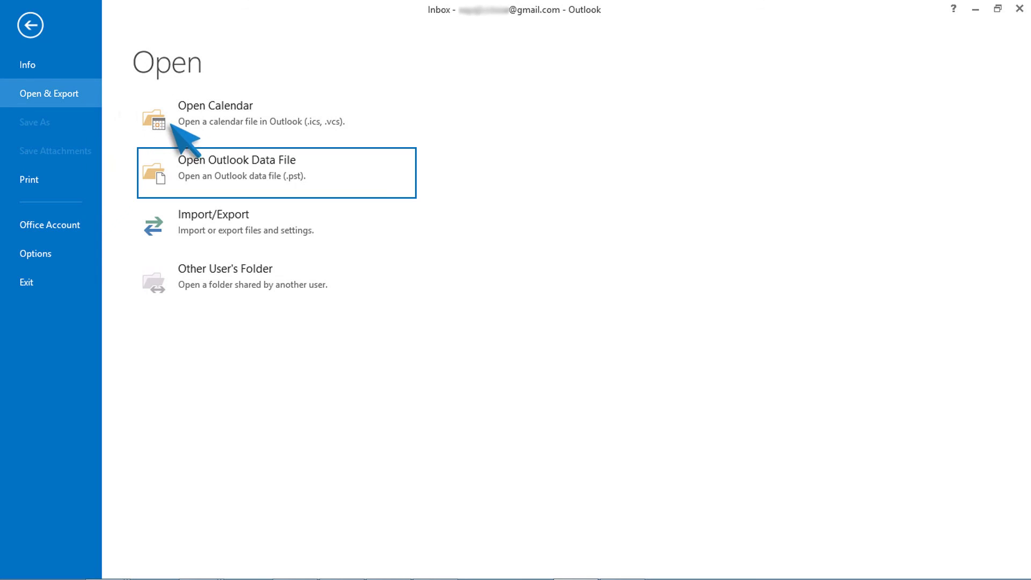
pyautogui.click(329, 175)
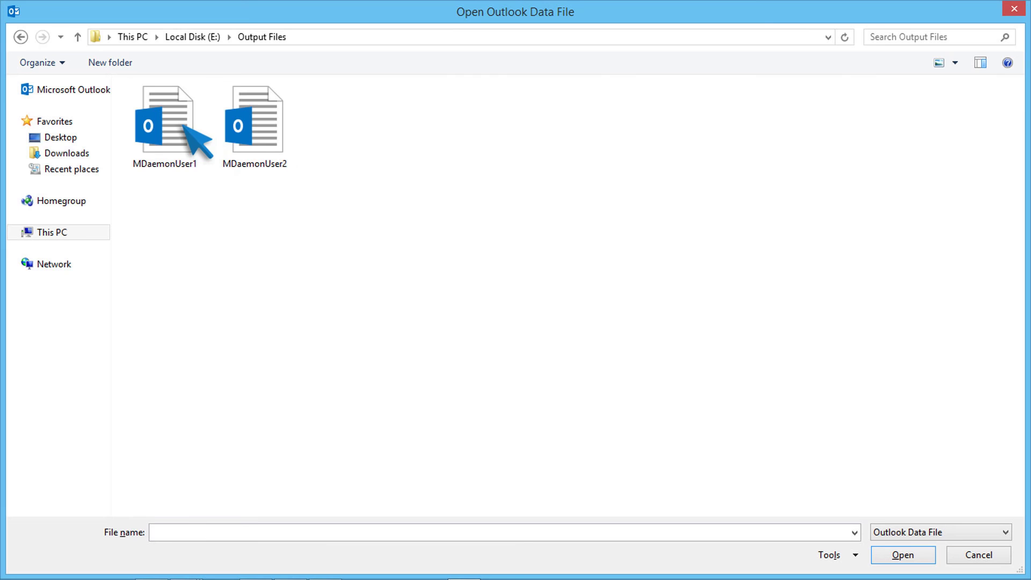
pyautogui.click(181, 126)
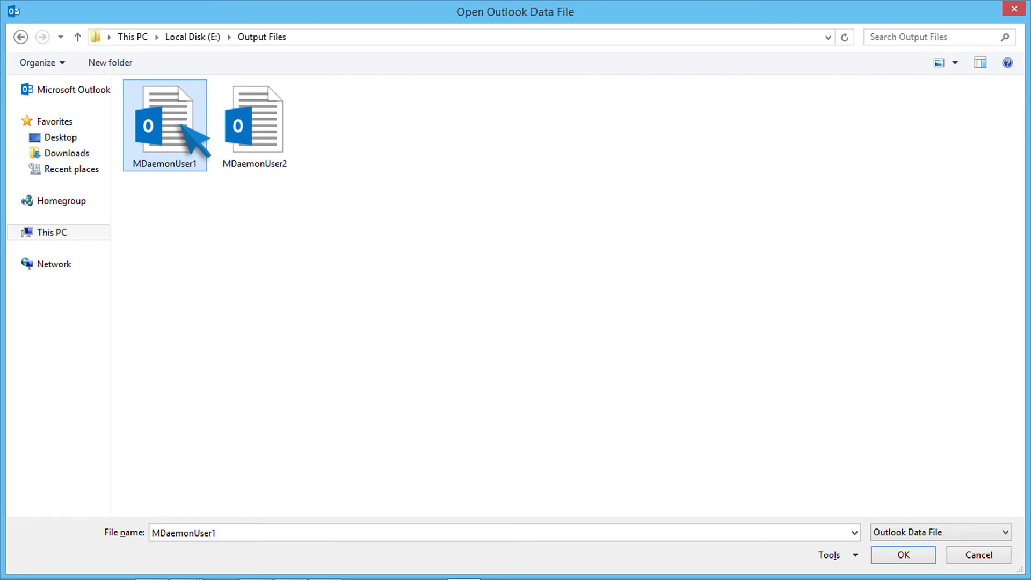
pyautogui.click(903, 554)
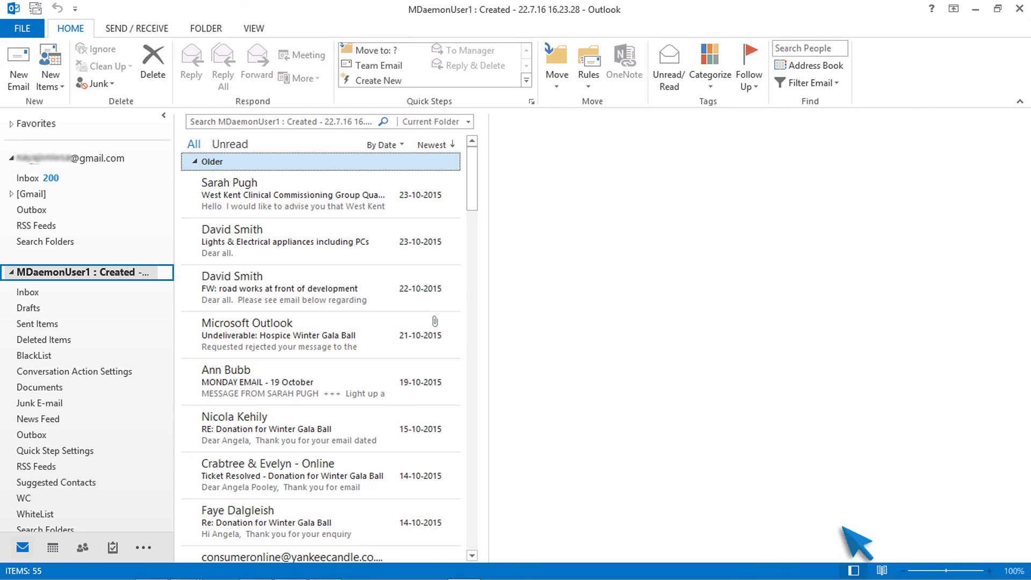